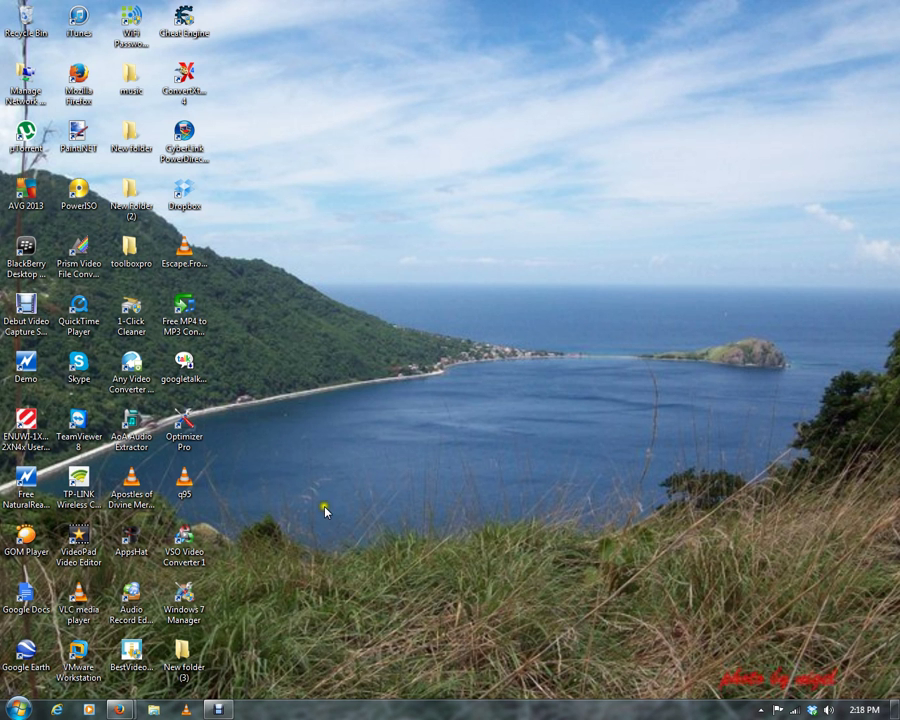
# Step: Try to install BlueStacks with BlueStacks-SplitInstaller_native from New folder (3), keeping all the suggested options enabled
pyautogui.doubleClick(191, 661)
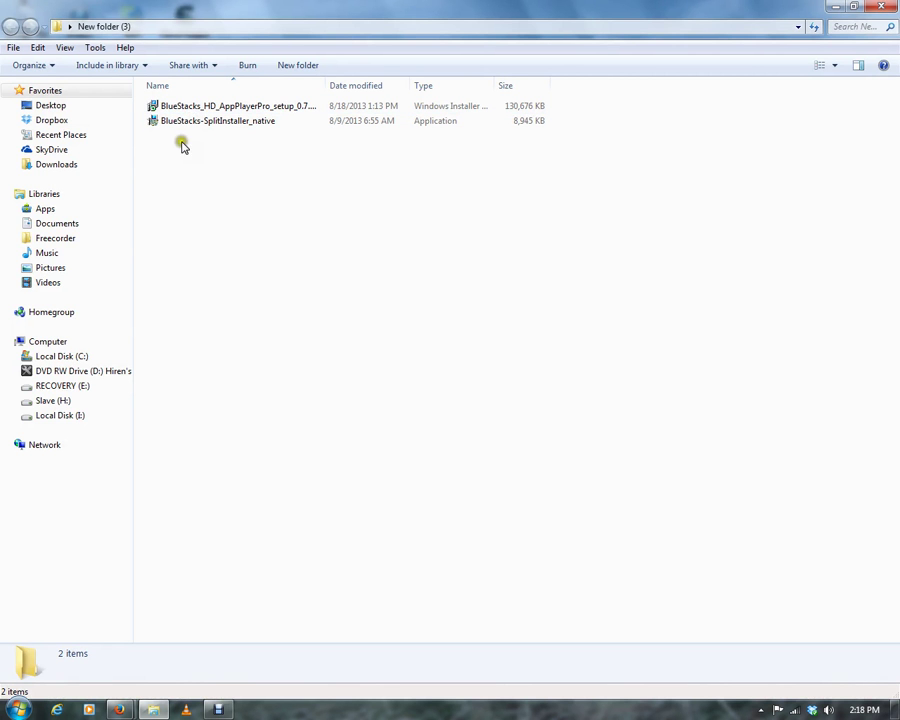
pyautogui.moveTo(175, 123)
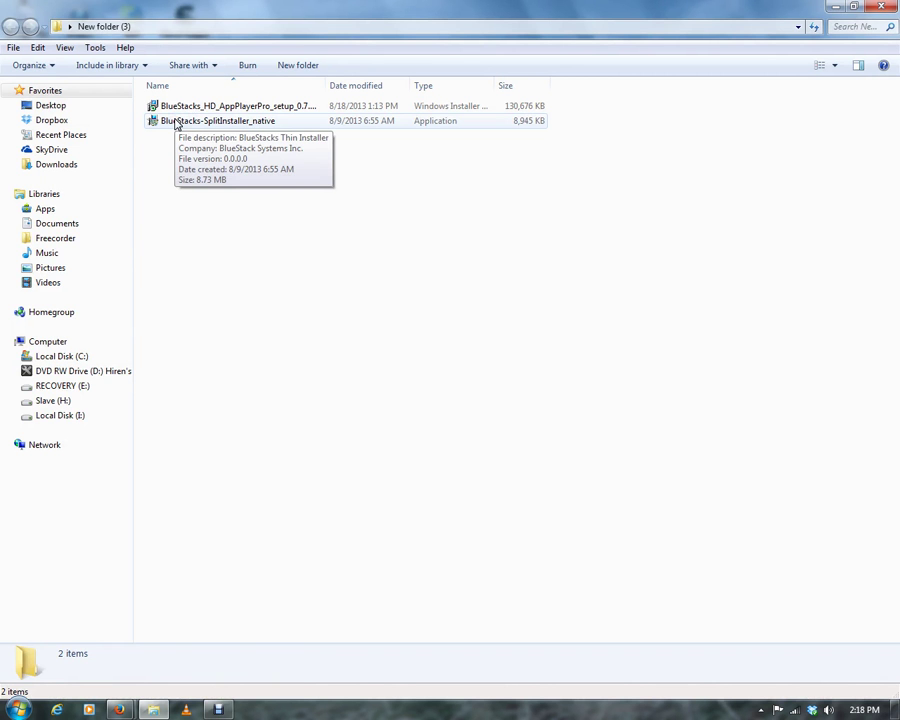
pyautogui.click(175, 121)
pyautogui.doubleClick(175, 121)
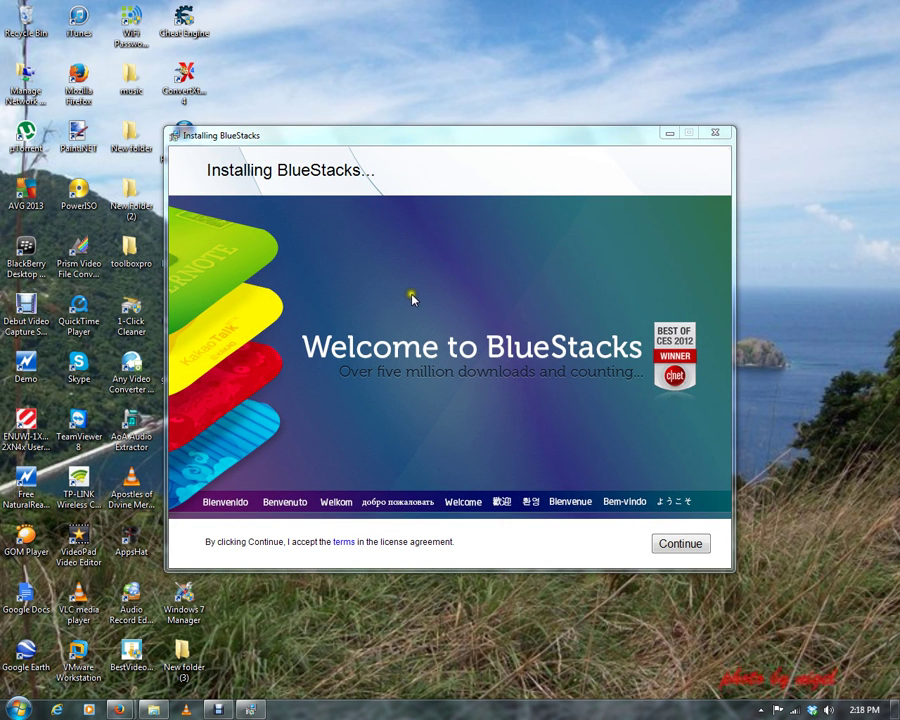
pyautogui.click(687, 548)
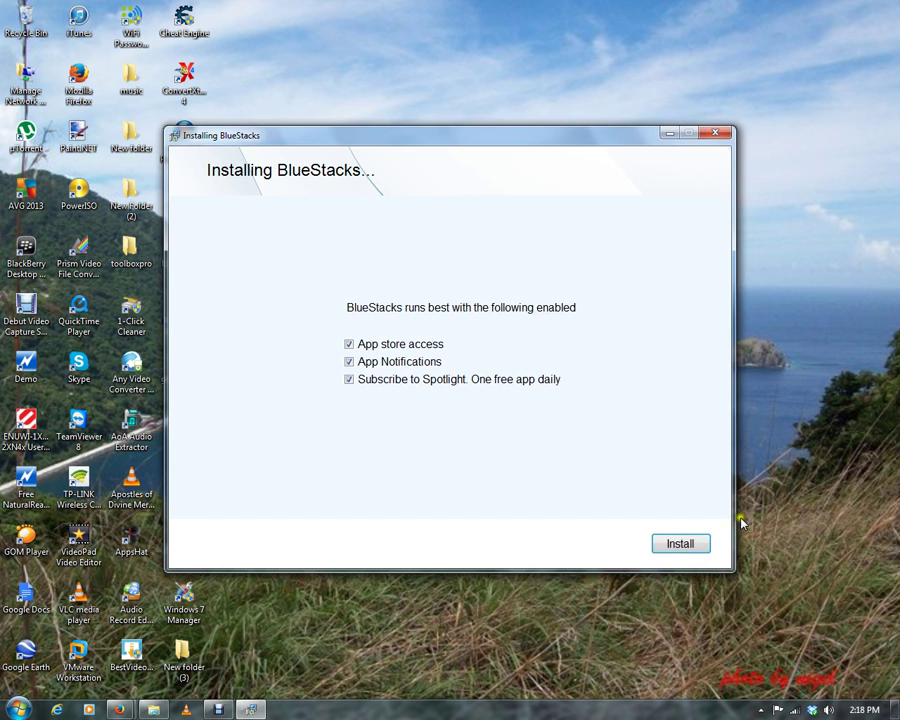
pyautogui.click(679, 546)
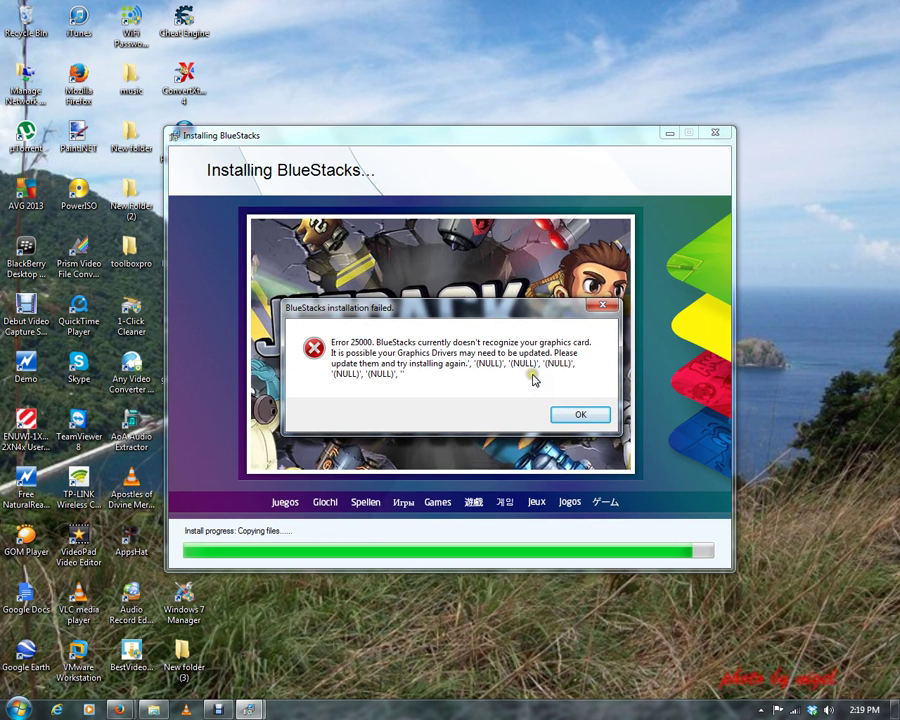
pyautogui.click(580, 414)
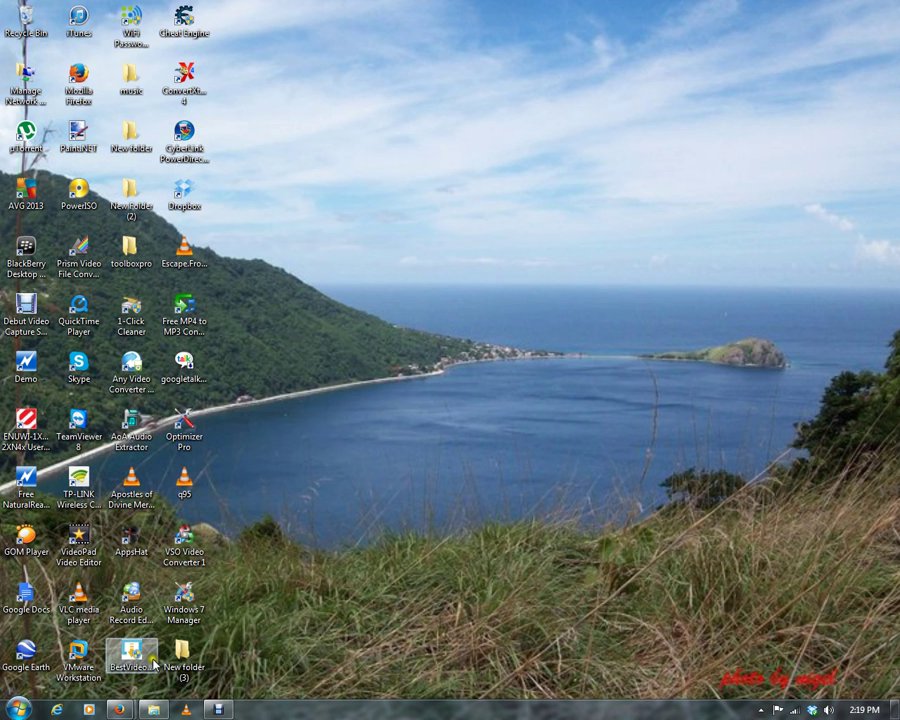
# Step: Open Device Manager from the computer's system properties
pyautogui.click(18, 708)
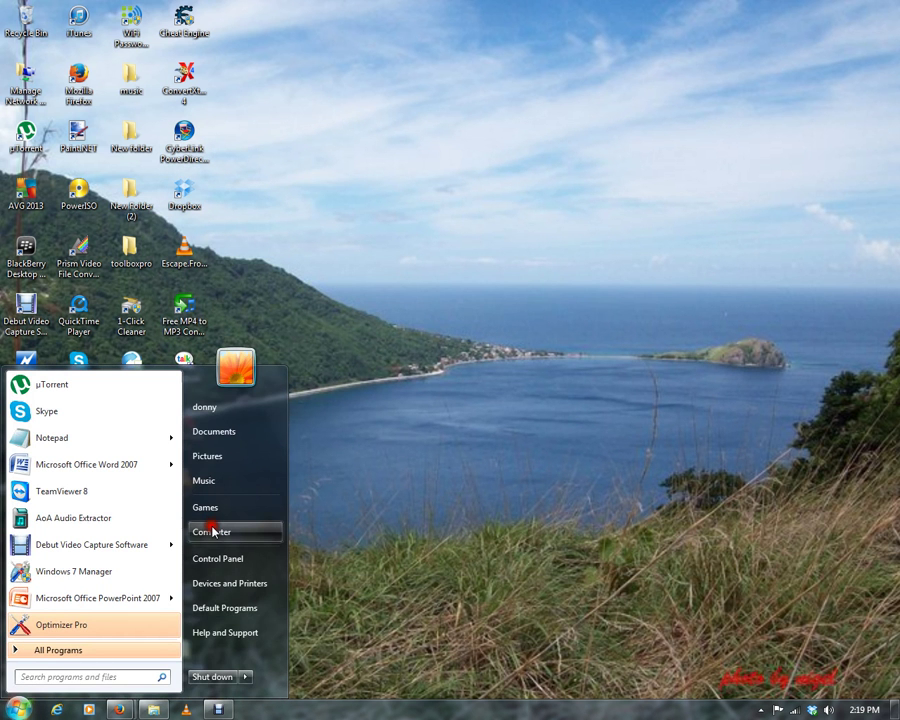
pyautogui.click(212, 531)
pyautogui.rightClick(416, 386)
pyautogui.click(464, 516)
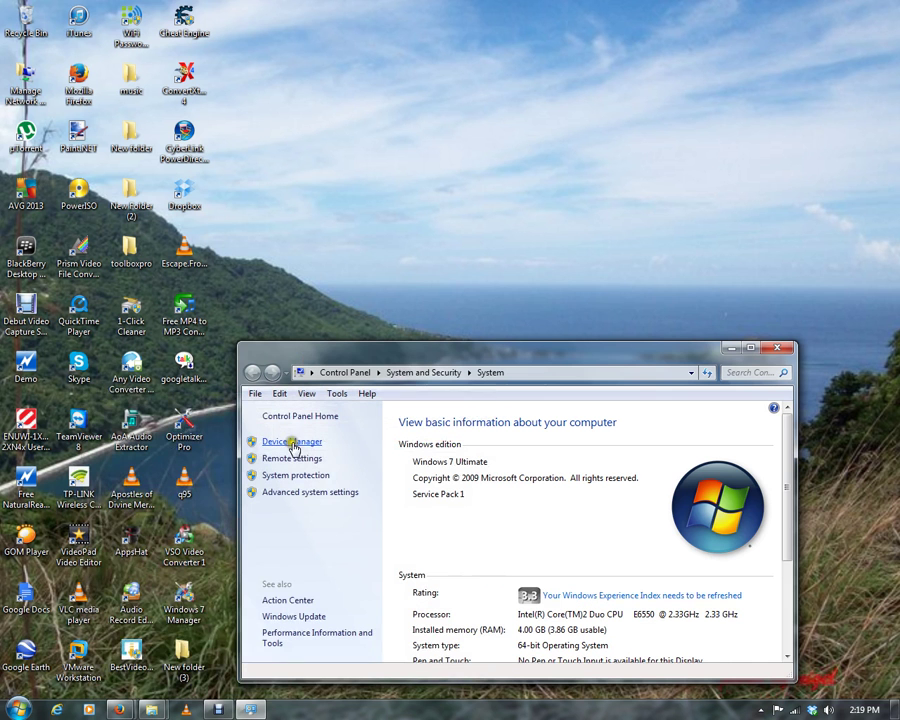
pyautogui.click(292, 442)
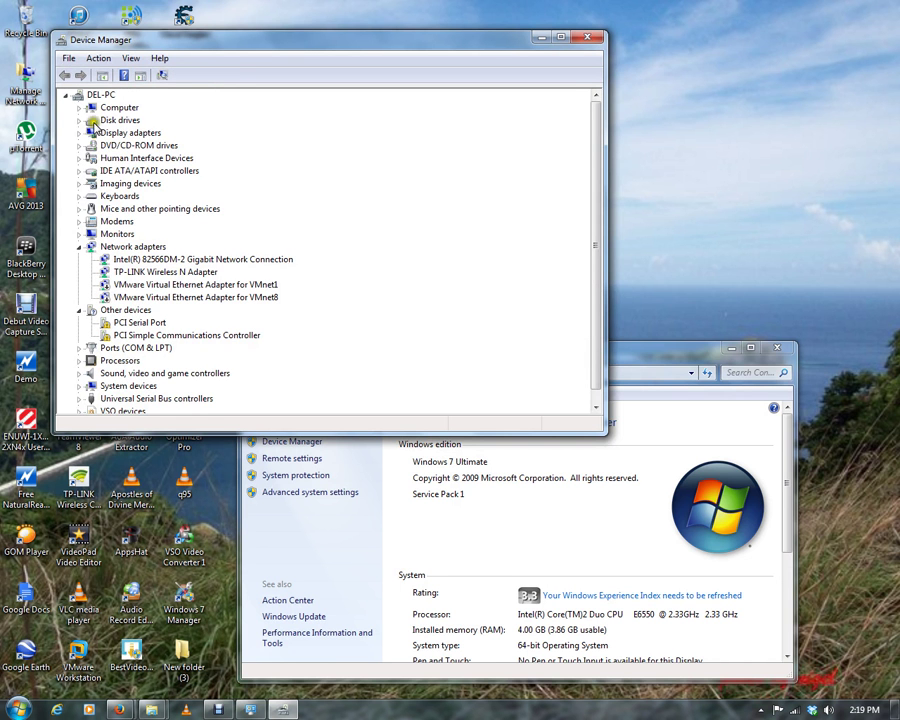
# Step: Search automatically for an updated driver for the Intel(R) Q35 Express Chipset Family display adapter, then close Device Manager and the System window
pyautogui.click(79, 133)
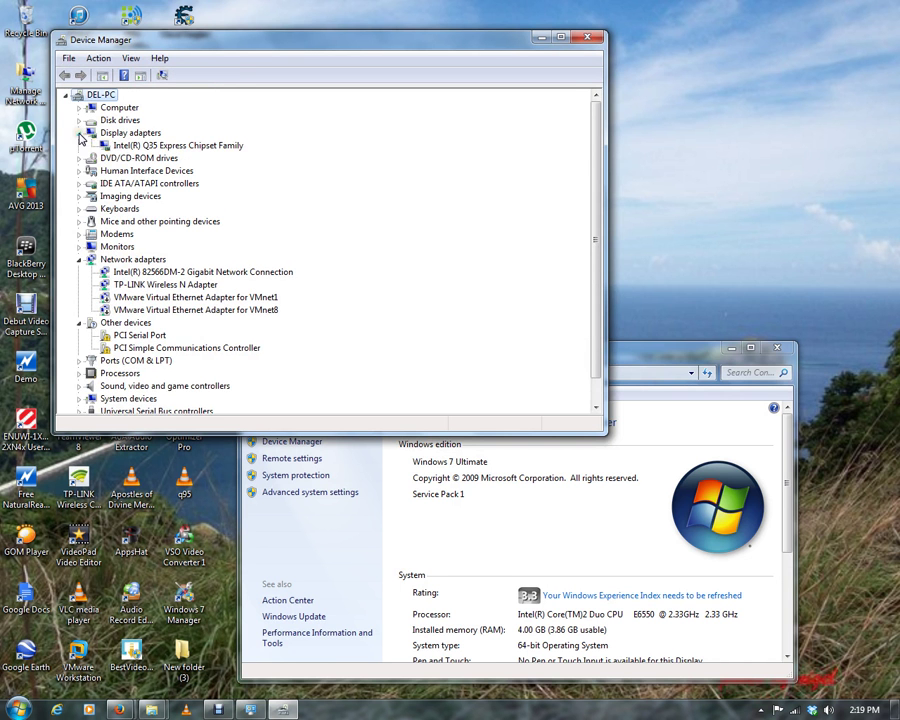
pyautogui.rightClick(143, 150)
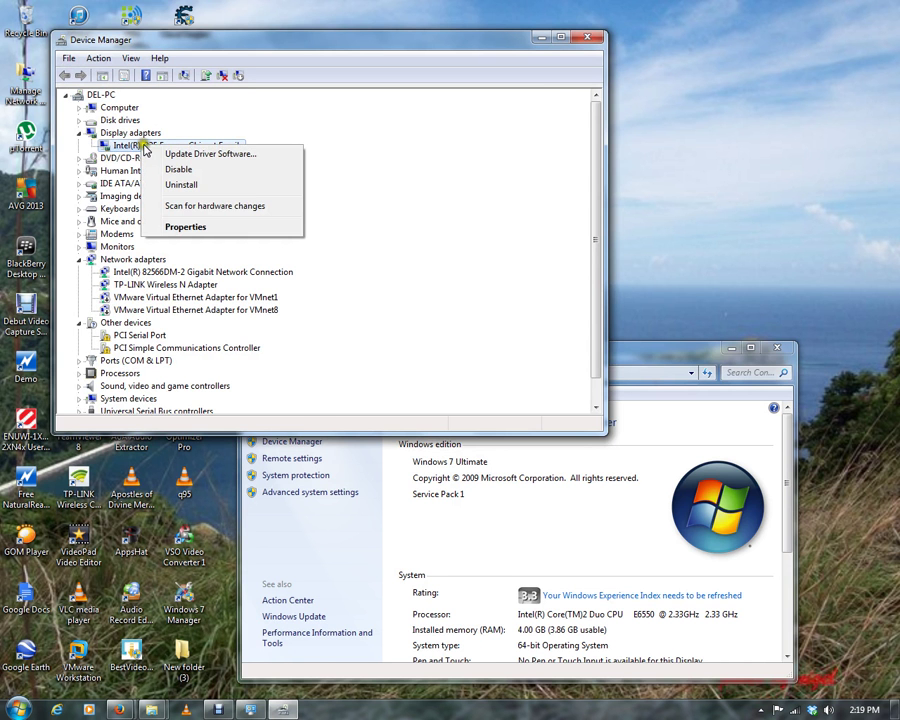
pyautogui.click(200, 155)
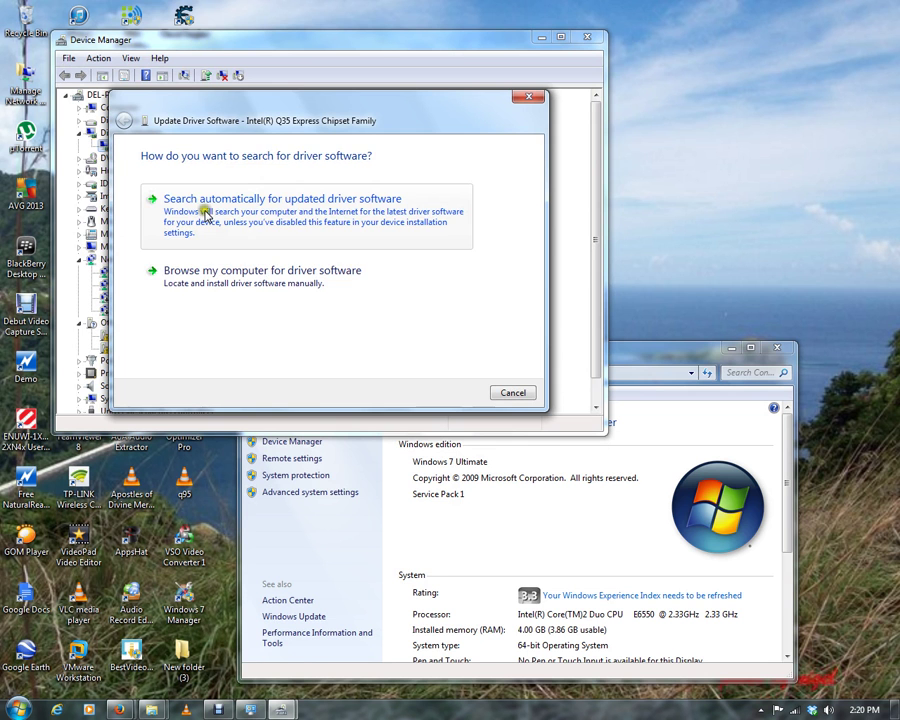
pyautogui.click(206, 215)
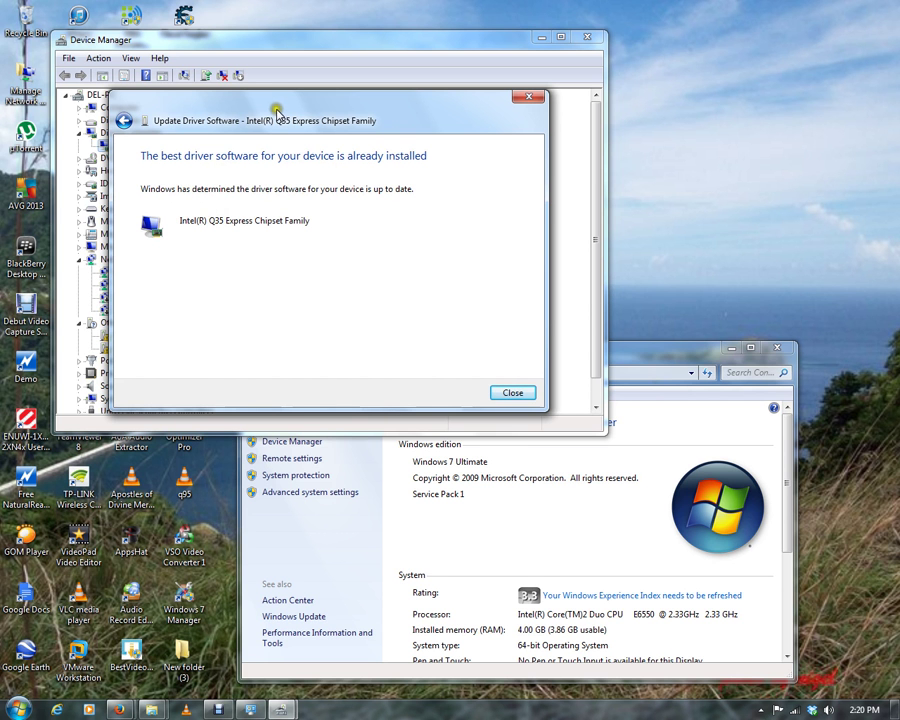
pyautogui.moveTo(279, 110); pyautogui.dragTo(358, 104)
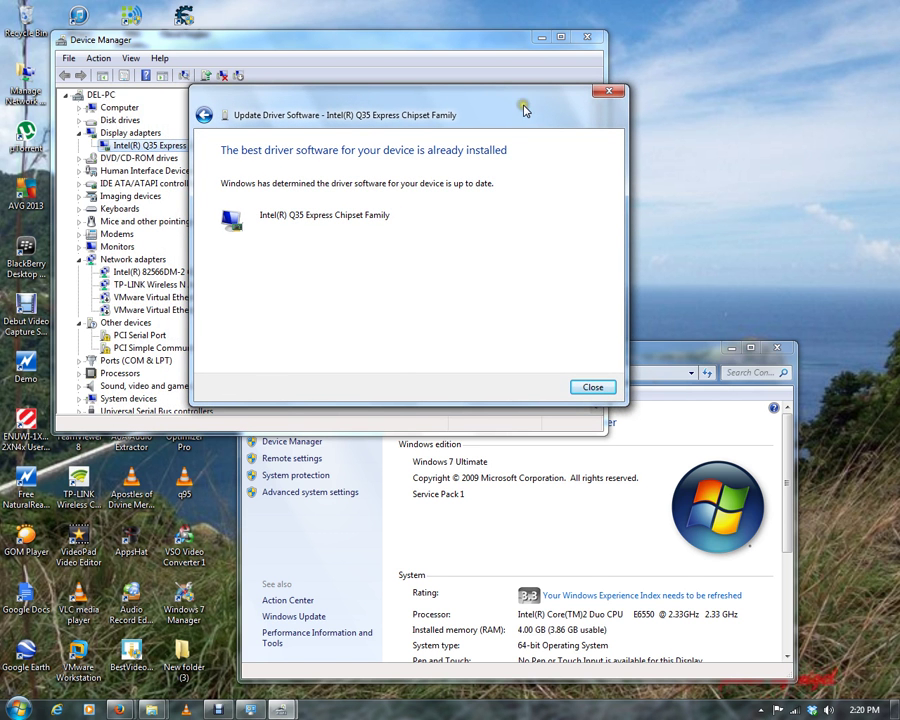
pyautogui.click(402, 114)
pyautogui.click(594, 389)
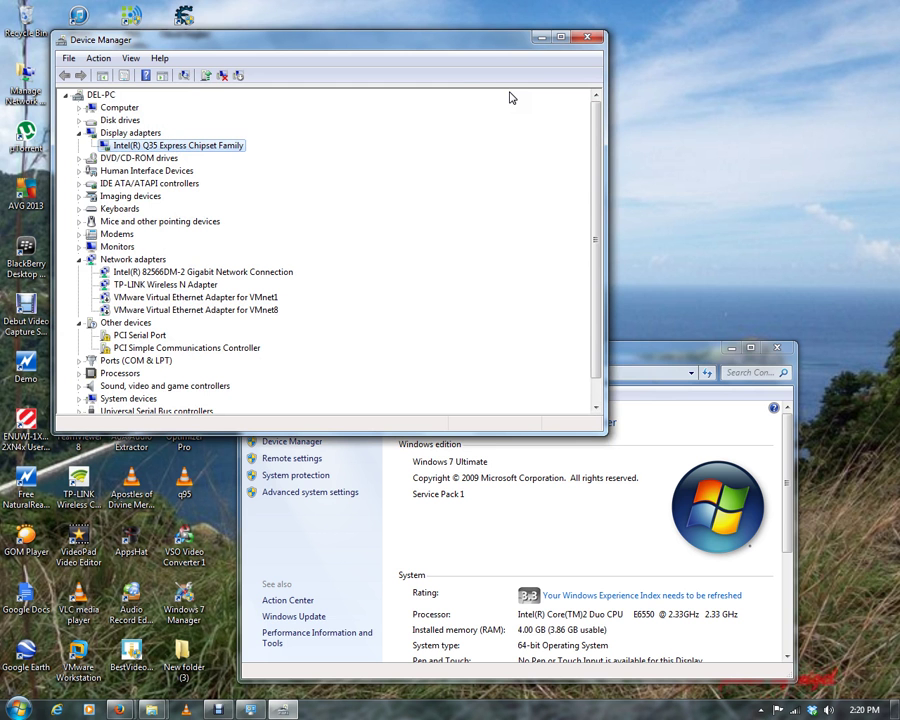
pyautogui.click(588, 38)
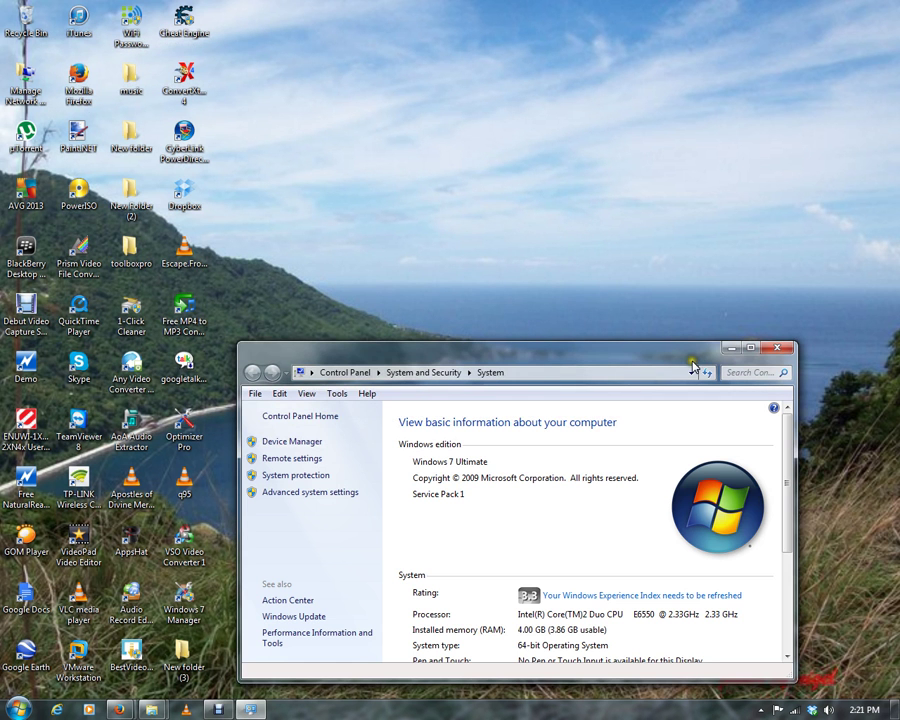
pyautogui.click(779, 349)
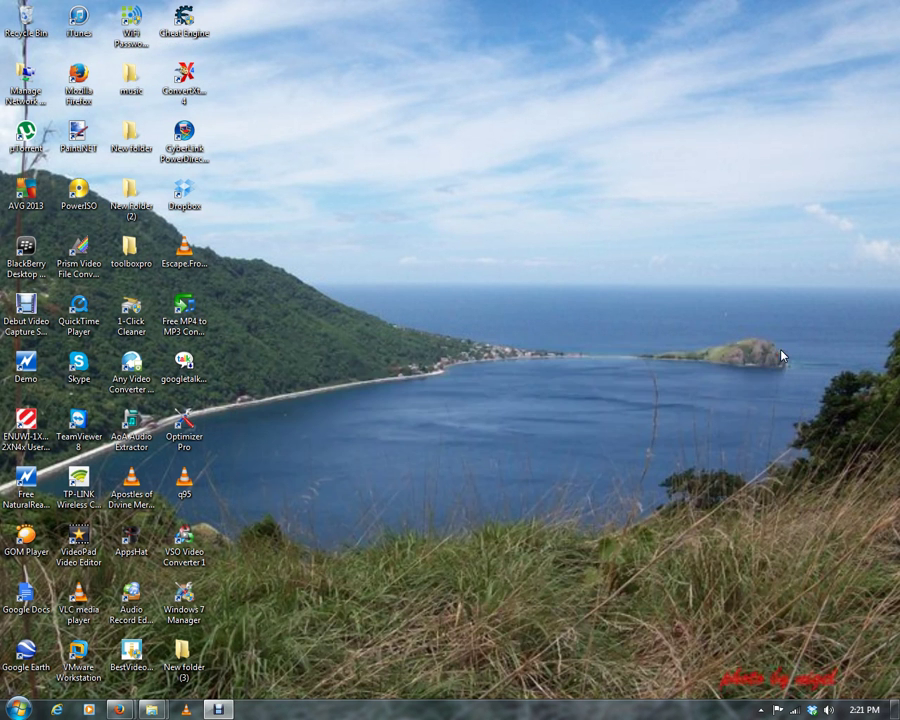
# Step: Run the BlueStacks_HD_AppPlayerPro_setup_0.7.3.766_REL.msi installer from New folder (3) and allow it past the security warning
pyautogui.doubleClick(196, 663)
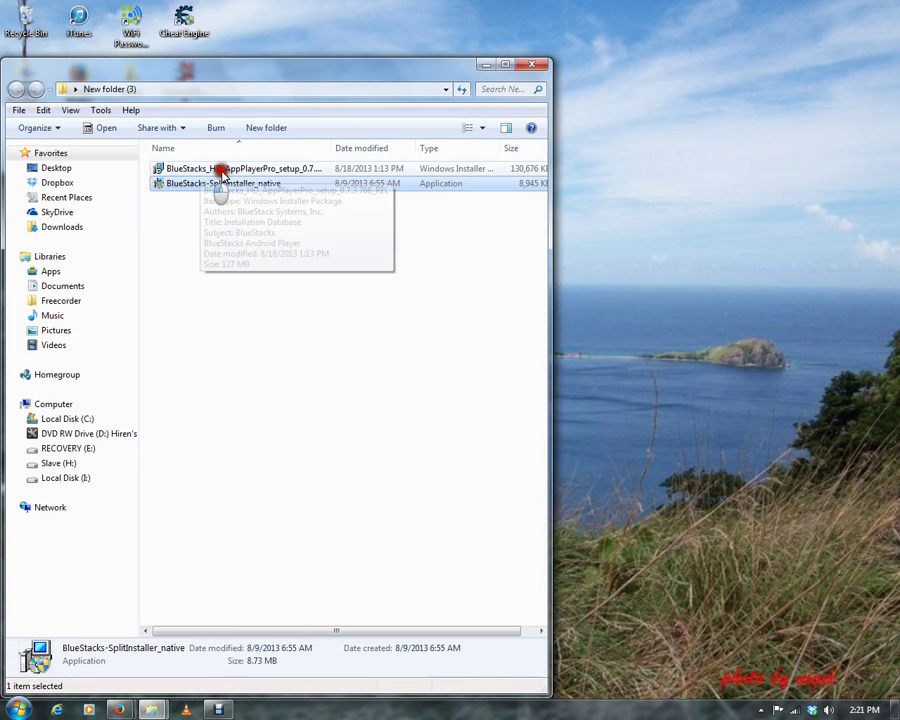
pyautogui.click(291, 170)
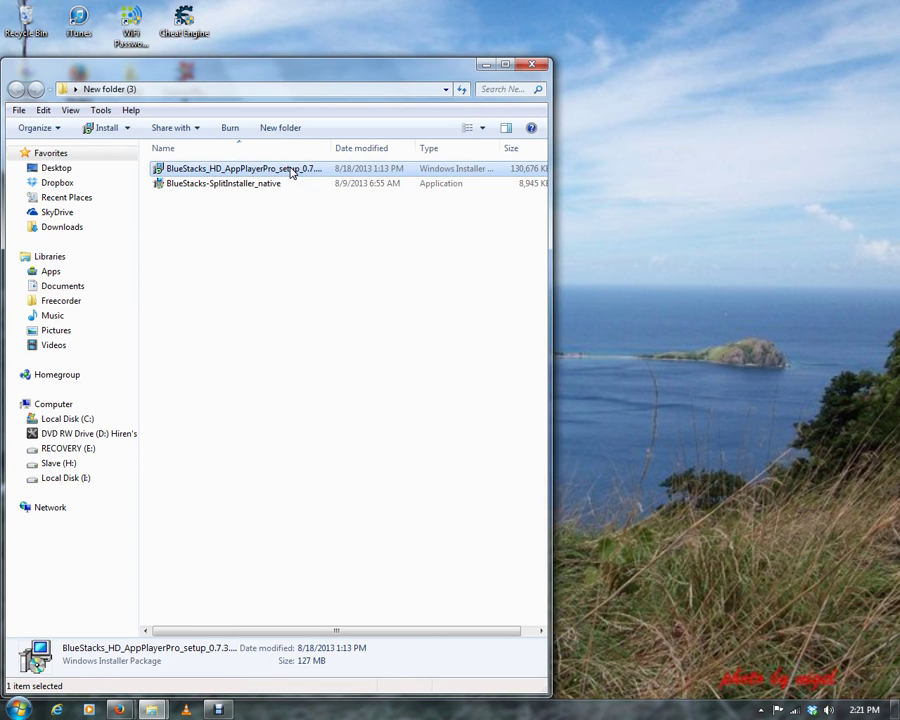
pyautogui.click(213, 171)
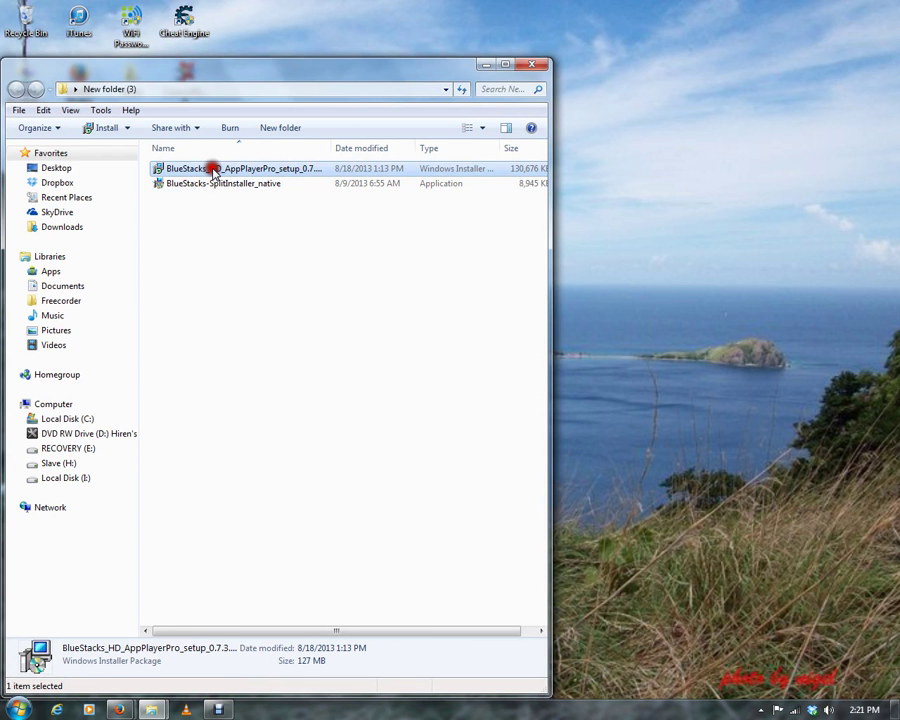
pyautogui.click(484, 66)
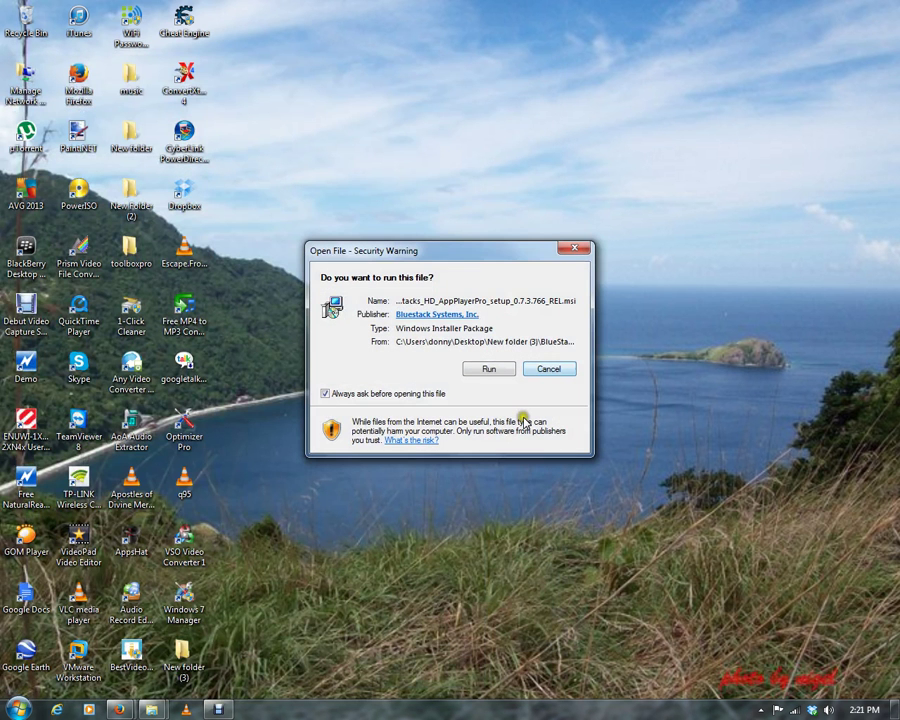
pyautogui.click(488, 370)
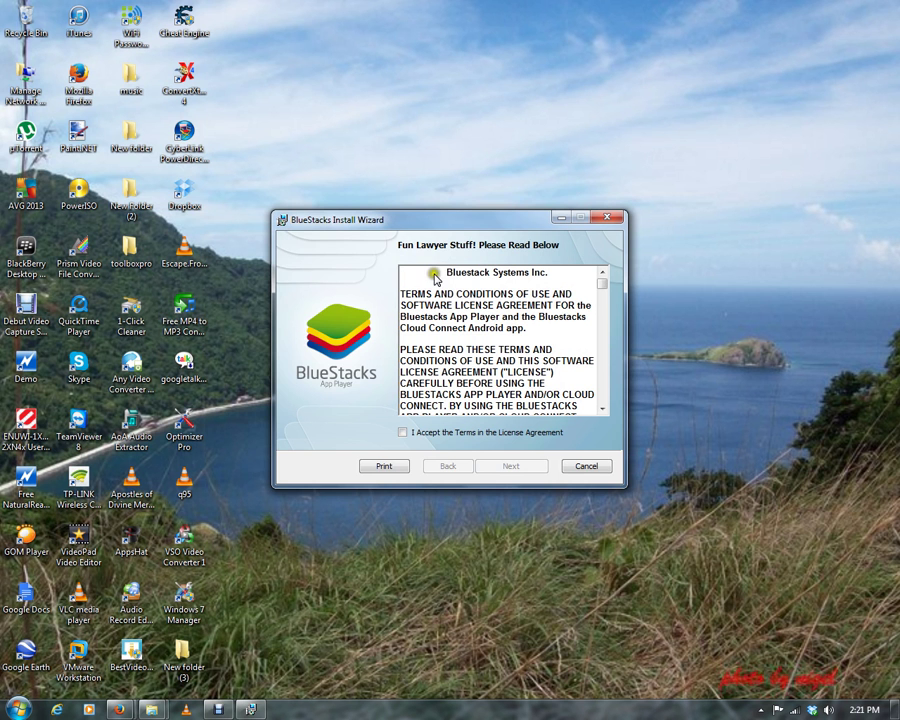
# Step: Accept the license terms and install BlueStacks with App store access and App Notifications enabled, dismissing the graphics hardware notice
pyautogui.moveTo(454, 220); pyautogui.dragTo(442, 218)
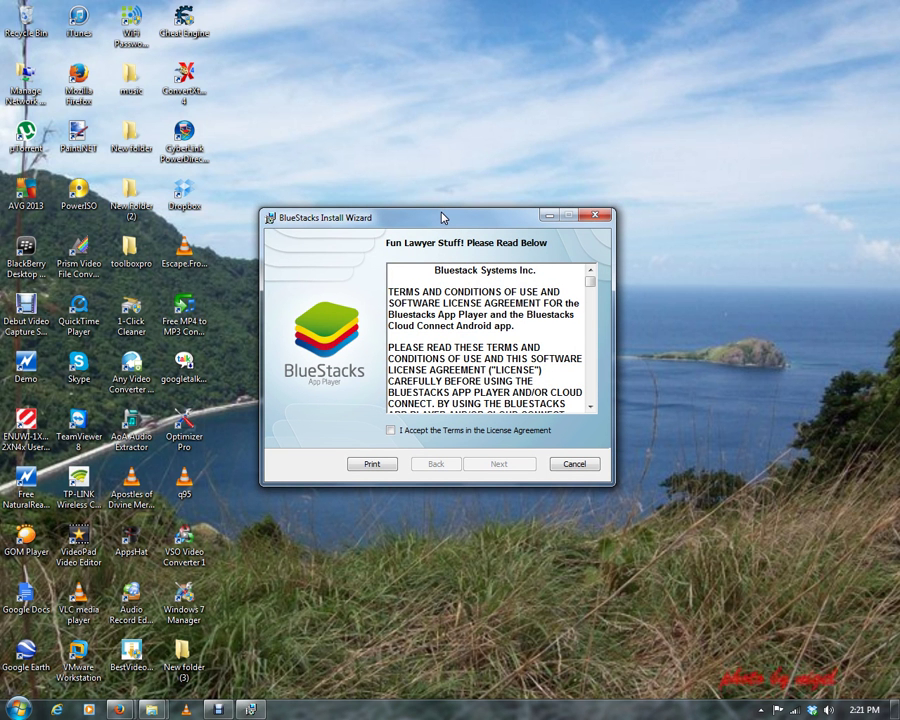
pyautogui.click(391, 429)
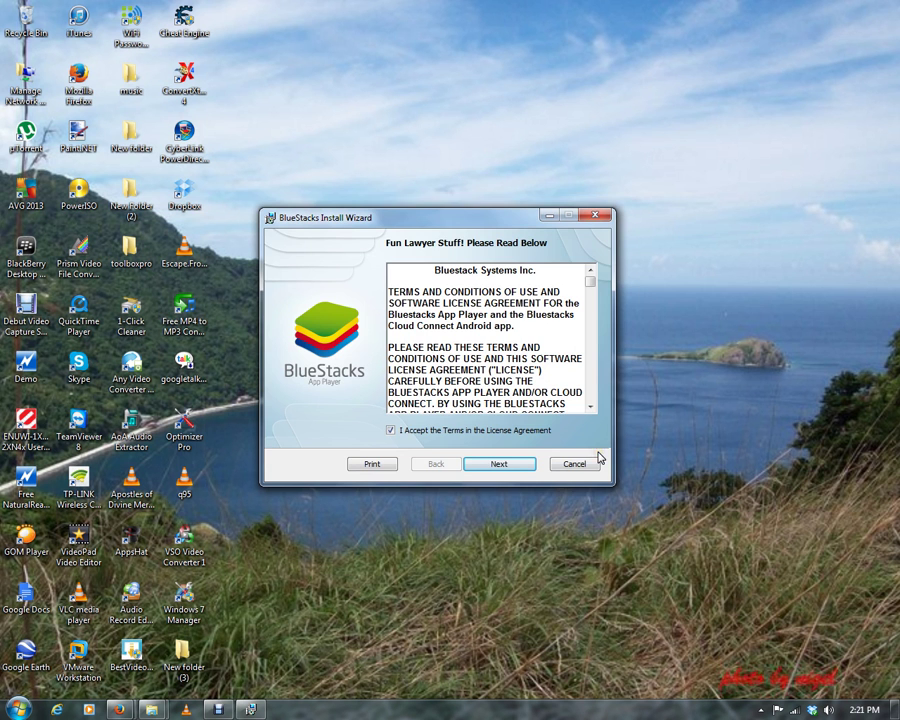
pyautogui.click(507, 467)
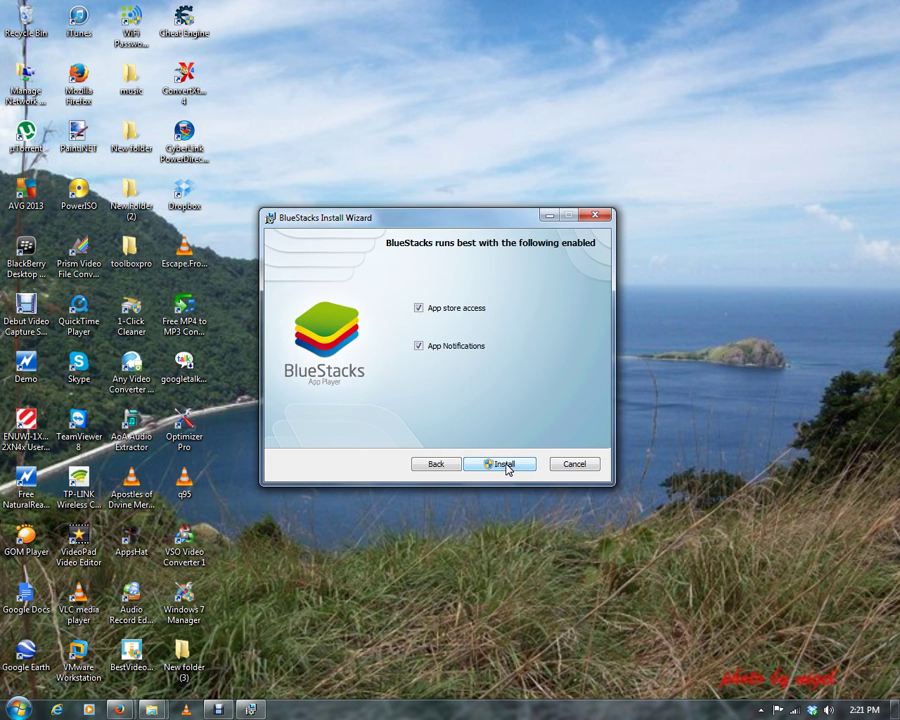
pyautogui.click(505, 466)
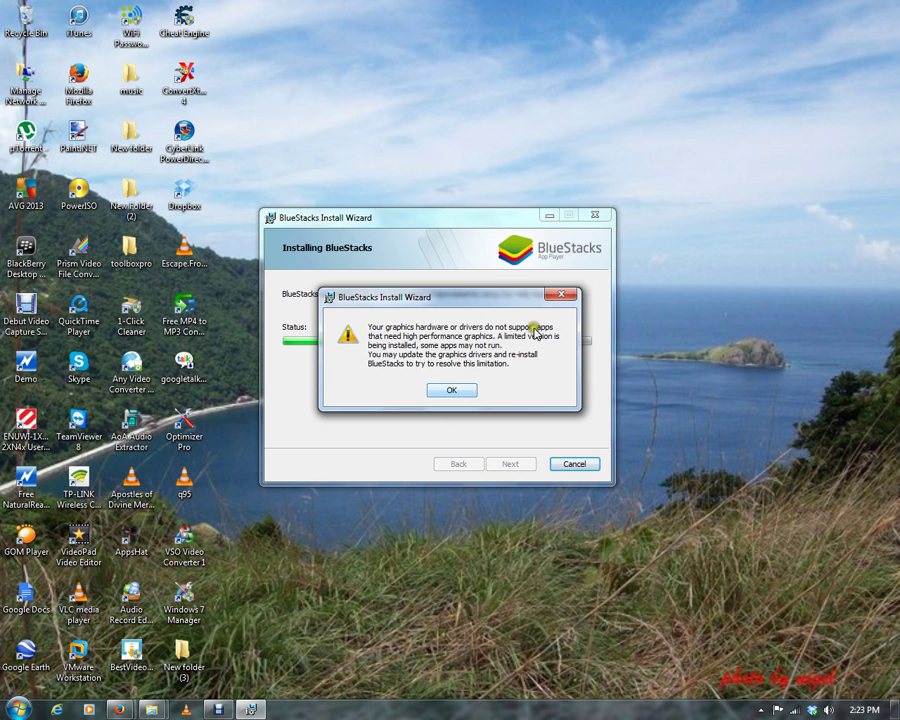
pyautogui.click(564, 297)
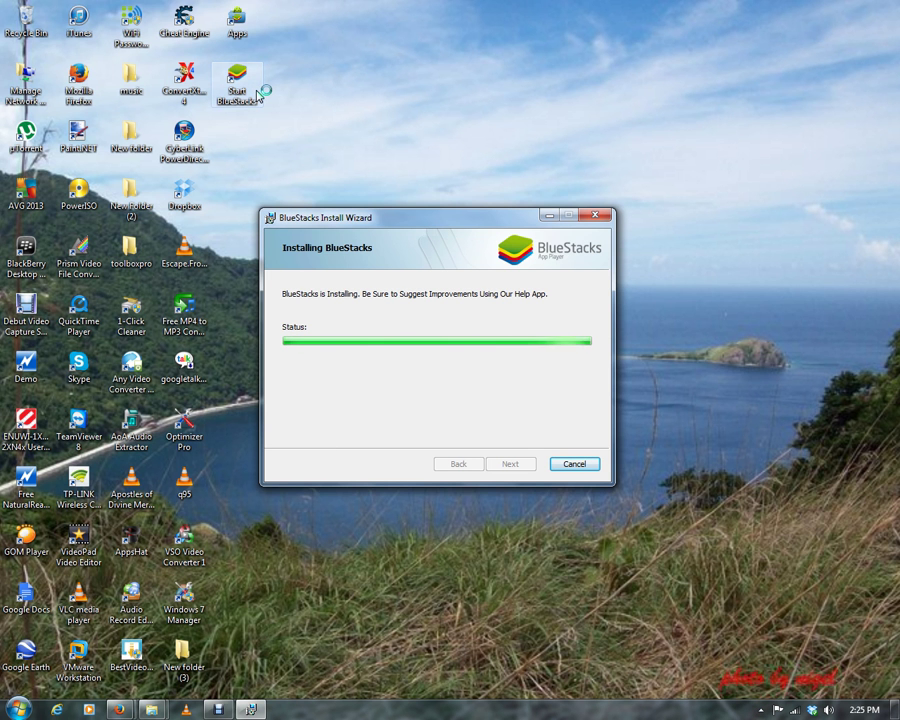
# Step: Start BlueStacks and move the App Player window slightly higher on the desktop
pyautogui.click(258, 94)
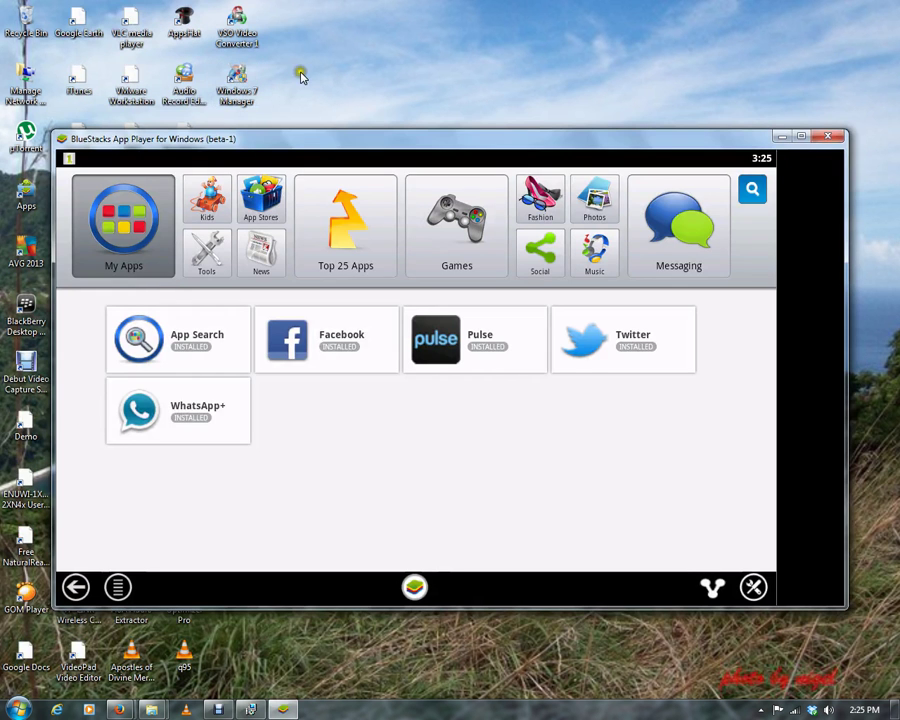
pyautogui.click(384, 140)
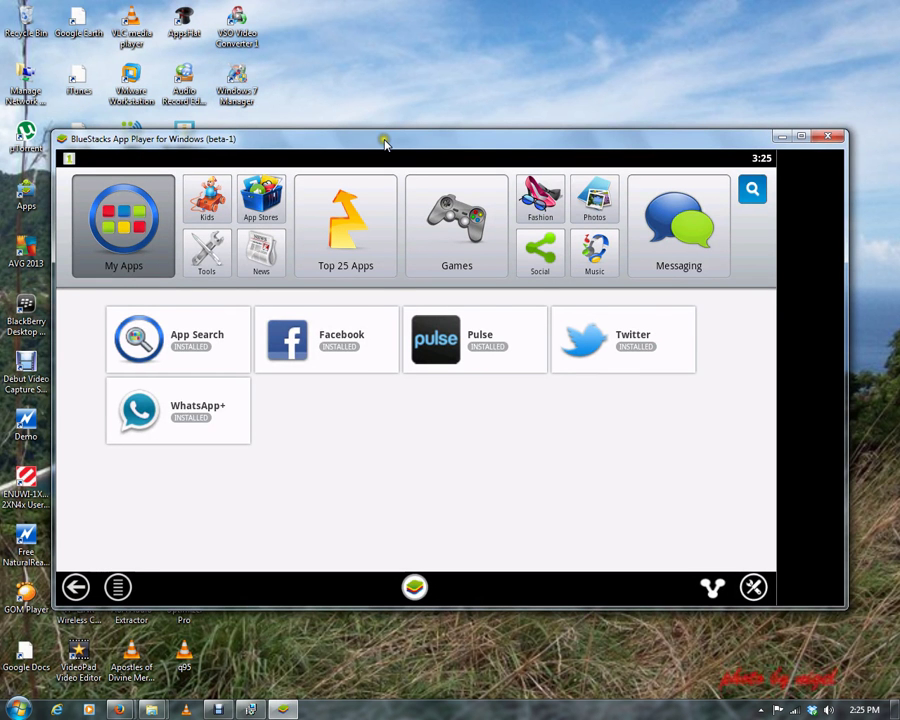
pyautogui.moveTo(384, 140); pyautogui.dragTo(396, 77)
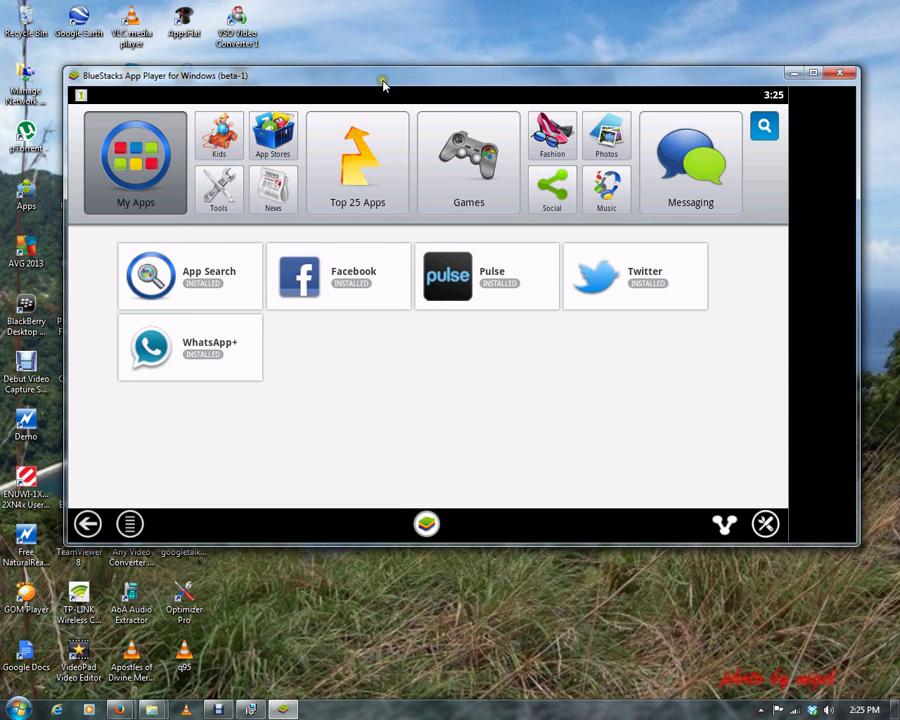
pyautogui.moveTo(382, 84); pyautogui.dragTo(369, 112)
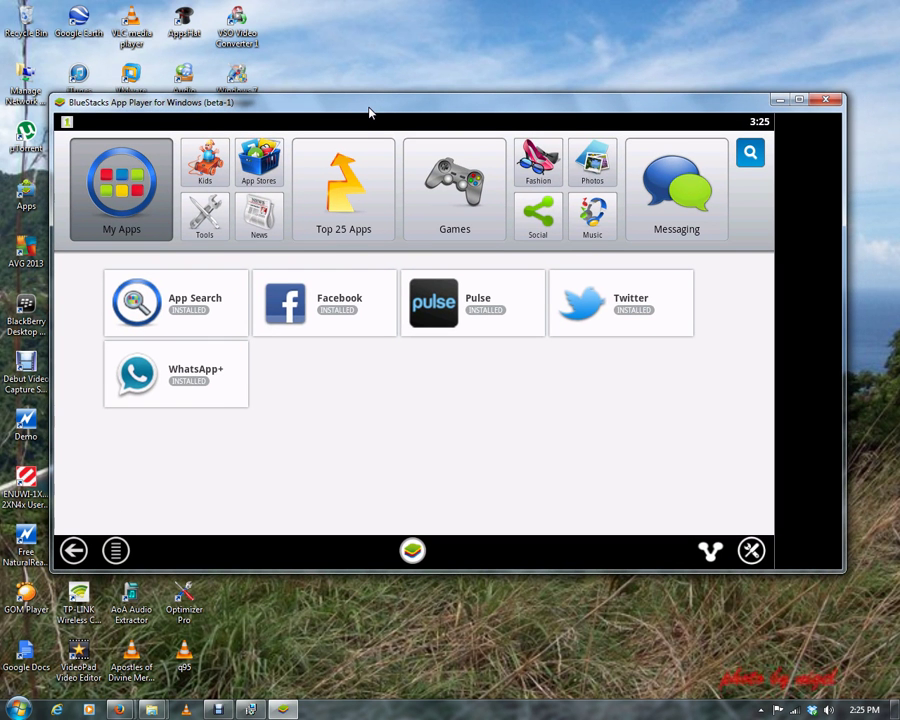